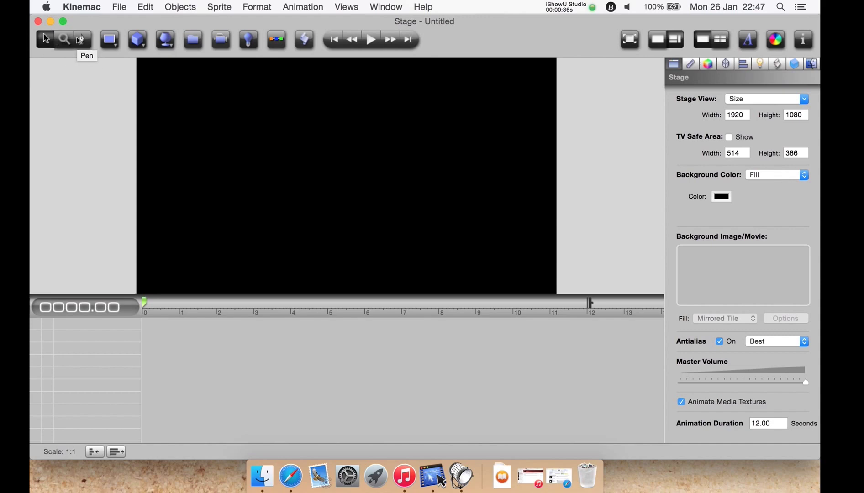
Preview the 2D object, 3D shape and model import flyouts without adding anything
{"action": "left_click", "coordinate": [115, 42]}
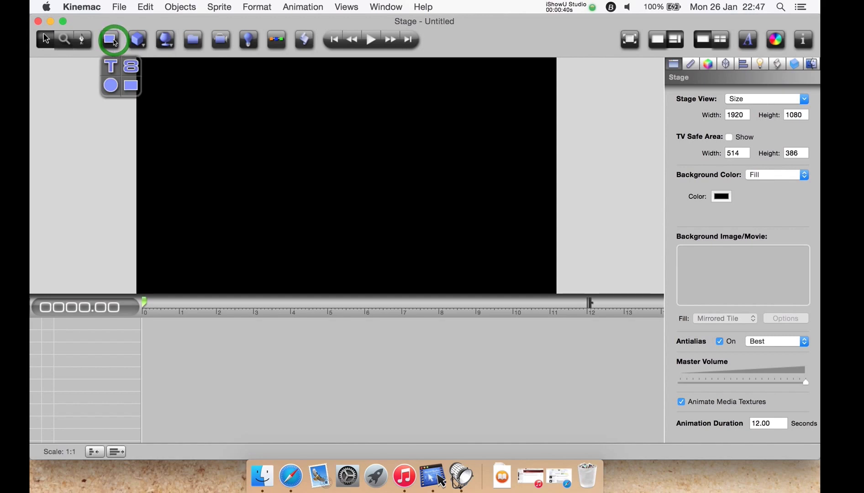
{"action": "left_click", "coordinate": [114, 41]}
{"action": "left_click", "coordinate": [138, 41]}
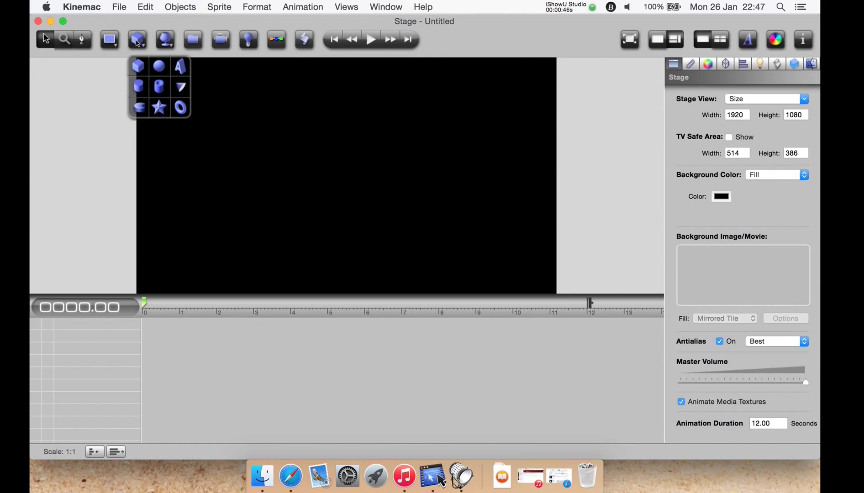
{"action": "left_click", "coordinate": [138, 41]}
{"action": "left_click", "coordinate": [168, 41]}
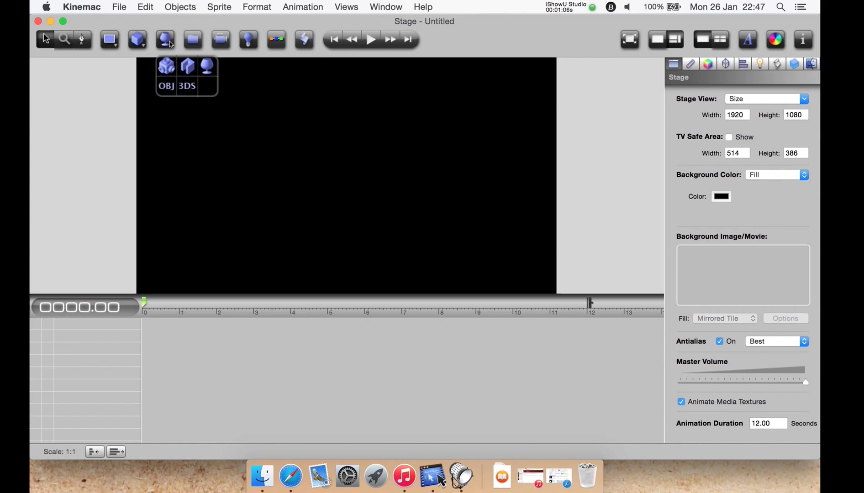
{"action": "left_click", "coordinate": [172, 44]}
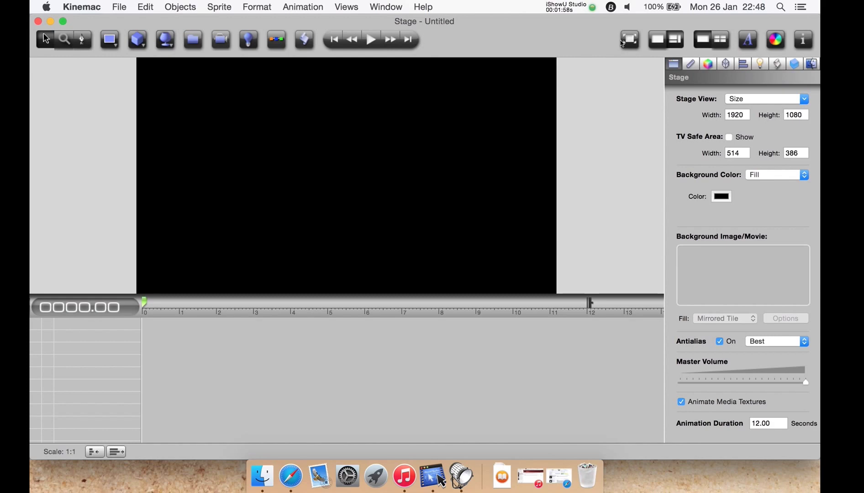
Try the stage-only view and the multi-angle split view, then restore the normal layout
{"action": "left_click", "coordinate": [662, 44]}
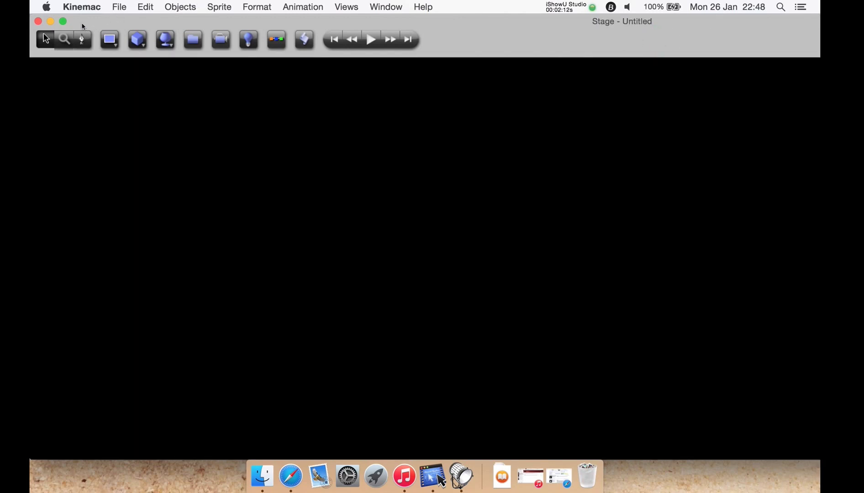
{"action": "left_click", "coordinate": [61, 22]}
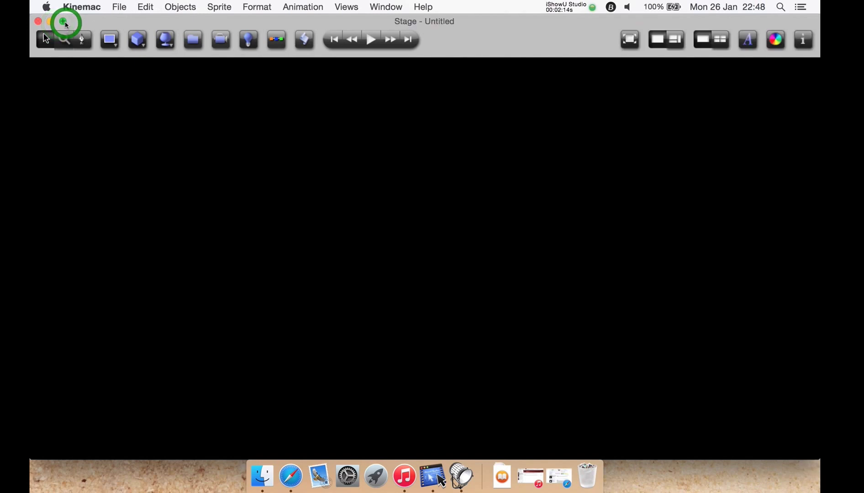
{"action": "left_click", "coordinate": [670, 38]}
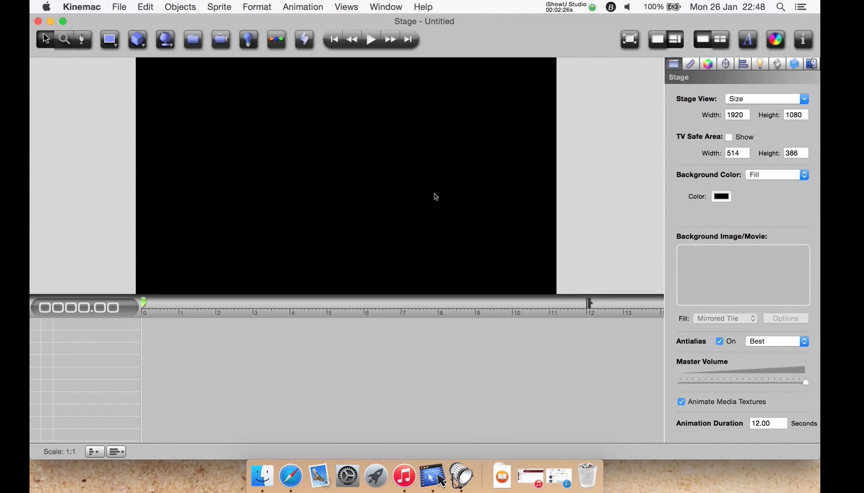
{"action": "left_click", "coordinate": [721, 39]}
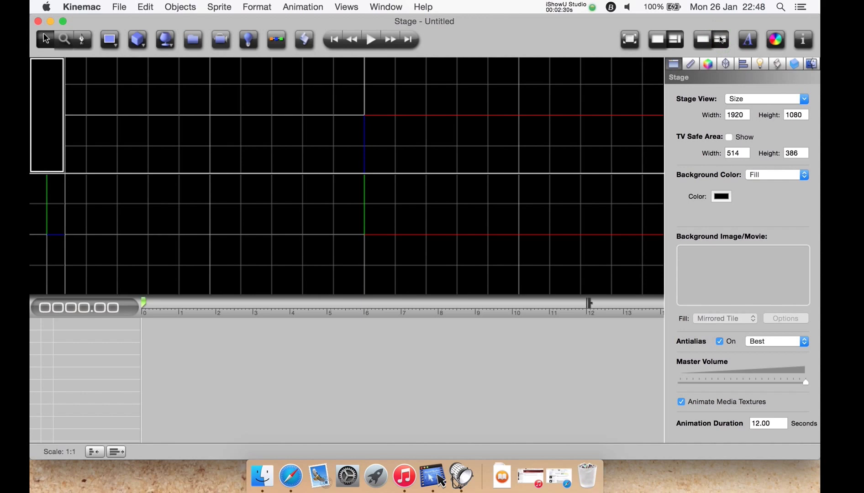
{"action": "left_click", "coordinate": [721, 40]}
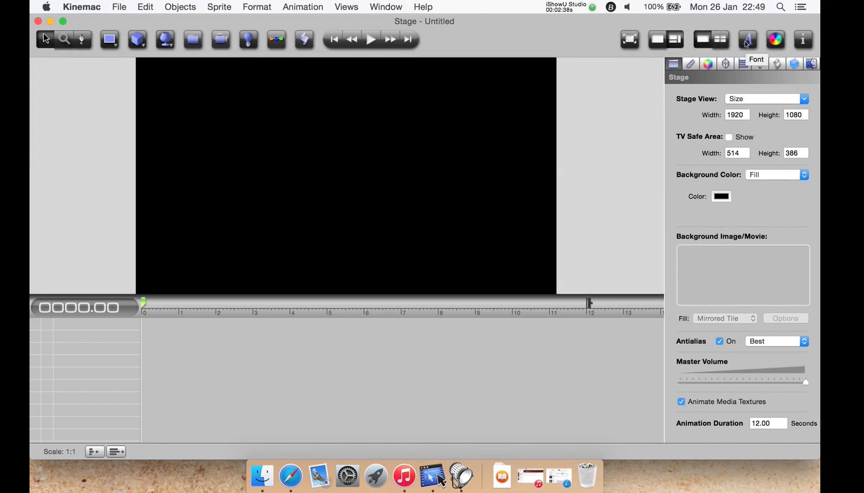
Peek at the font settings and colour picker, and hide then reshow the settings panel
{"action": "left_click", "coordinate": [747, 44]}
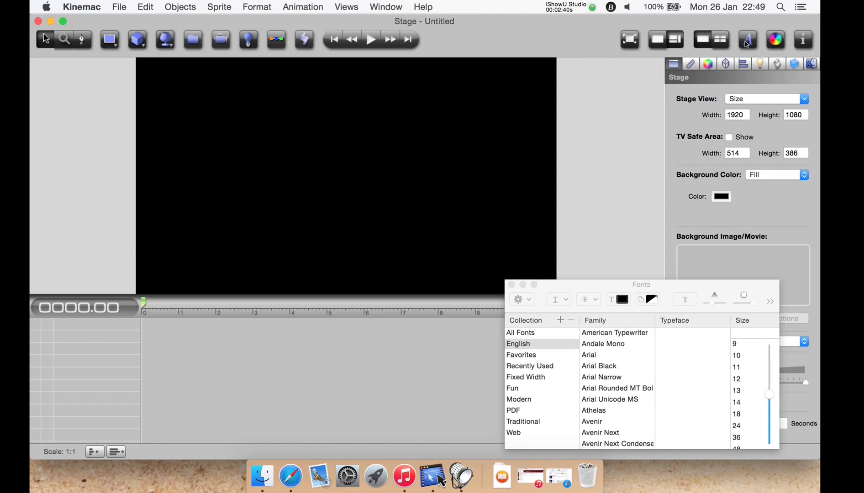
{"action": "left_click", "coordinate": [747, 43]}
{"action": "left_click", "coordinate": [772, 42]}
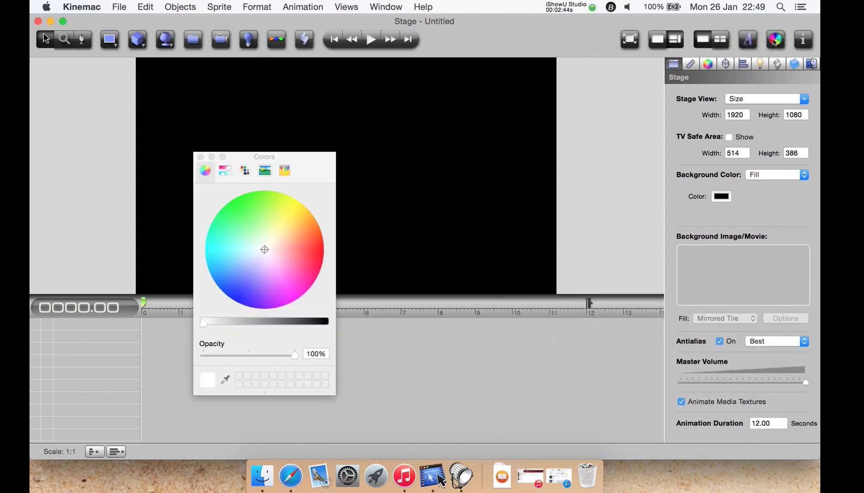
{"action": "left_click", "coordinate": [775, 42]}
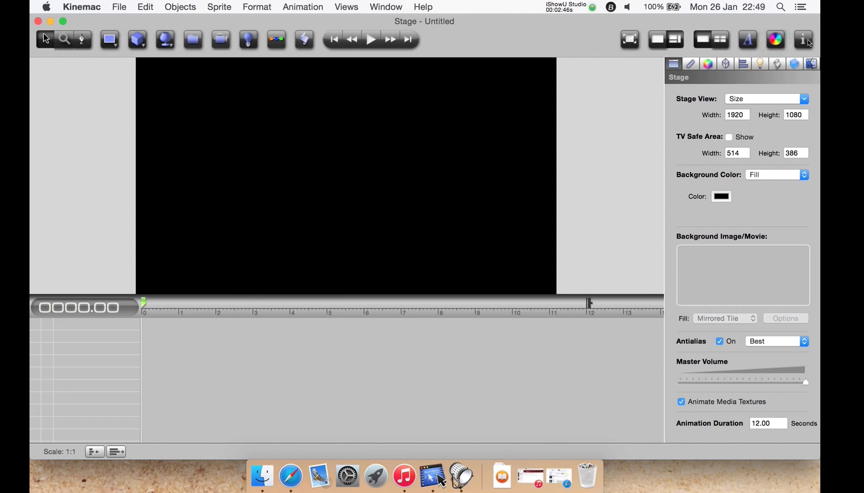
{"action": "left_click", "coordinate": [809, 42]}
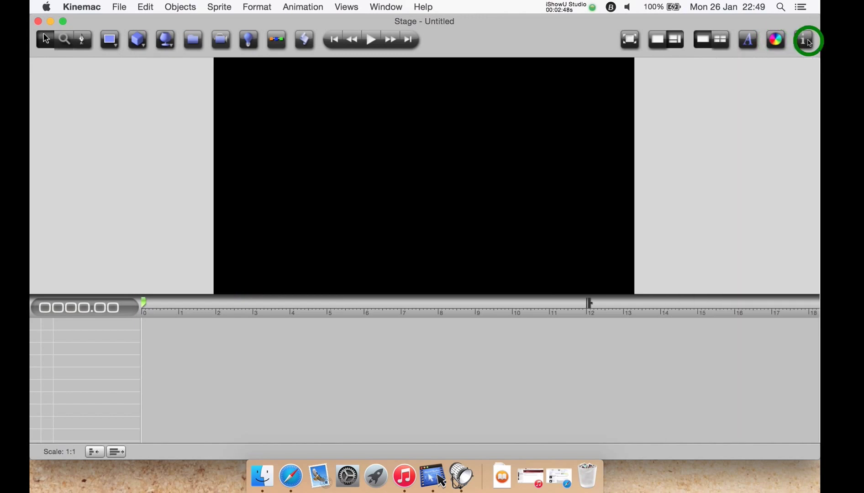
{"action": "left_click", "coordinate": [809, 42]}
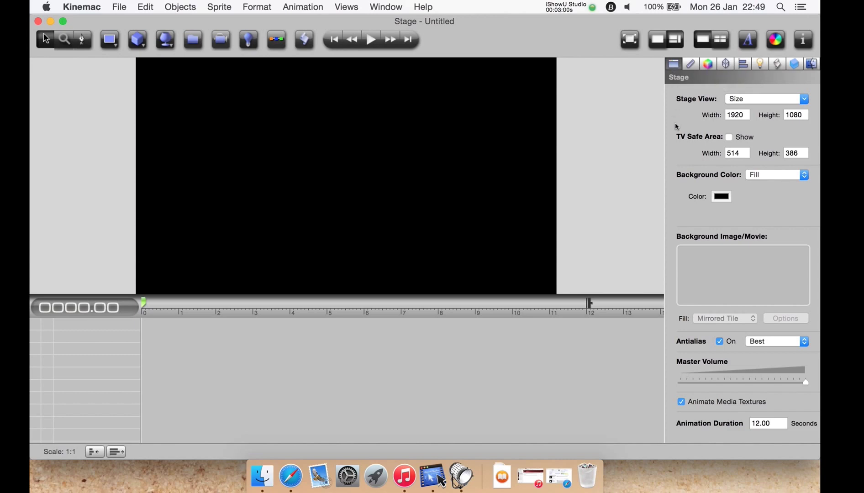
Check stage presets keeping 1920 x 1080, toggle TV safe guides, and keep Fill background
{"action": "left_click", "coordinate": [783, 102]}
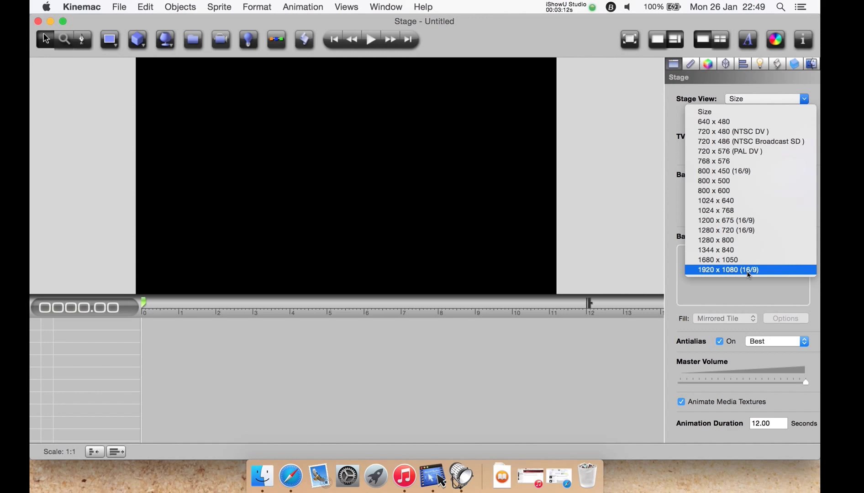
{"action": "left_click", "coordinate": [668, 129]}
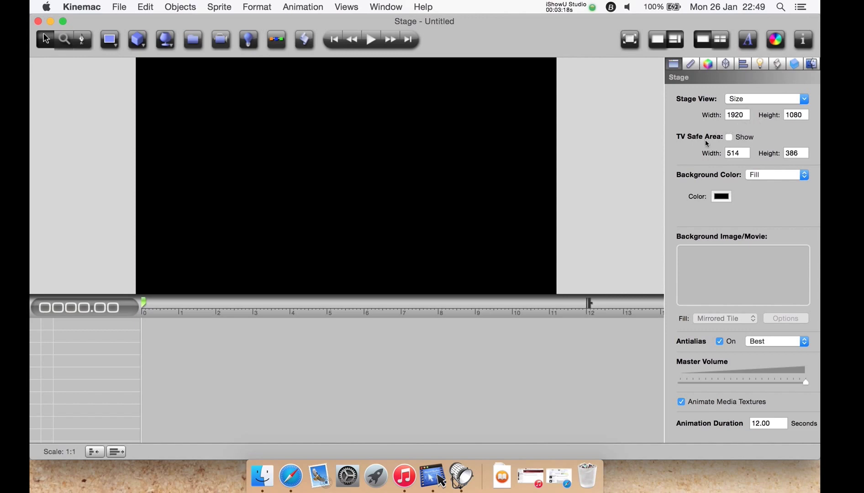
{"action": "left_click", "coordinate": [729, 137]}
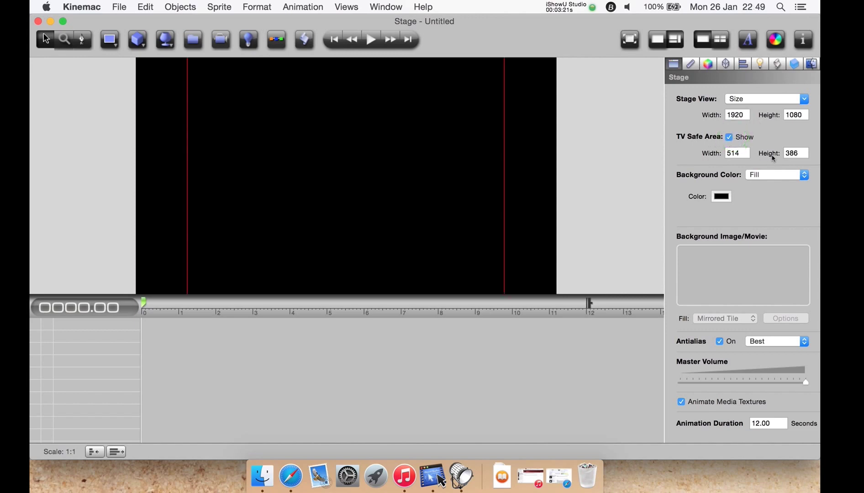
{"action": "left_click", "coordinate": [729, 137]}
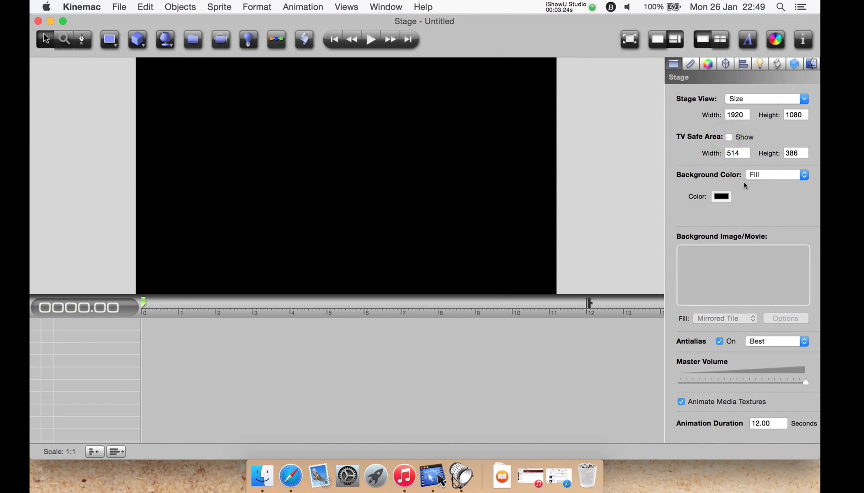
{"action": "left_click", "coordinate": [772, 176]}
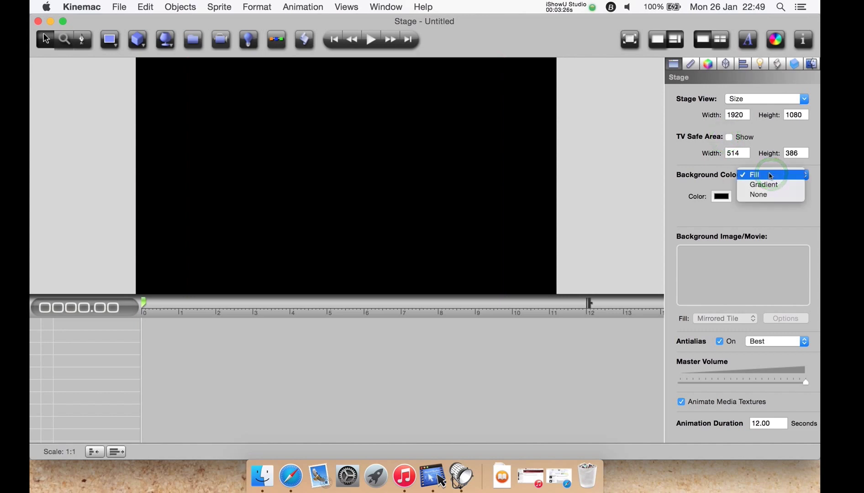
{"action": "left_click", "coordinate": [714, 181]}
Look at the stage background colour picker and keep antialias quality at Best
{"action": "left_click", "coordinate": [723, 197]}
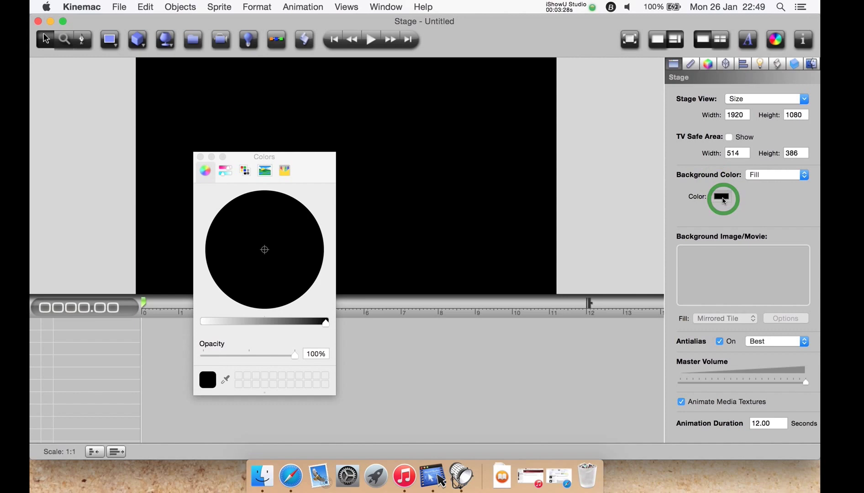
{"action": "left_click", "coordinate": [200, 157]}
{"action": "left_click", "coordinate": [771, 199]}
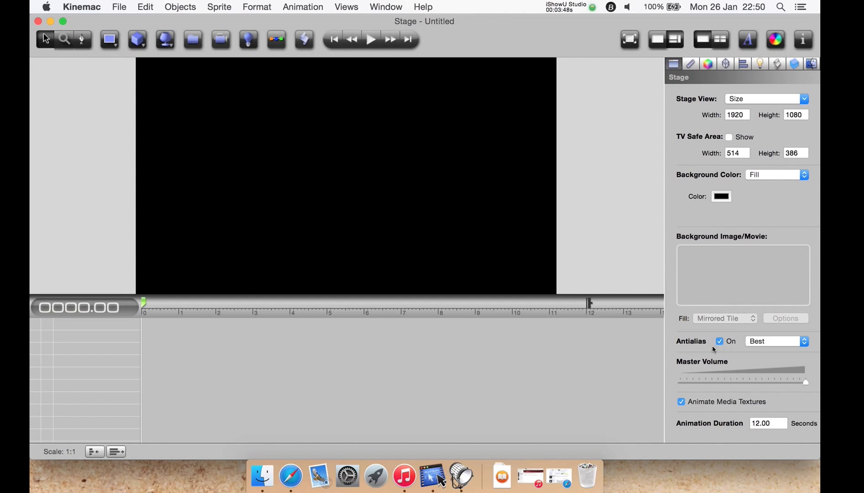
{"action": "left_click", "coordinate": [774, 339]}
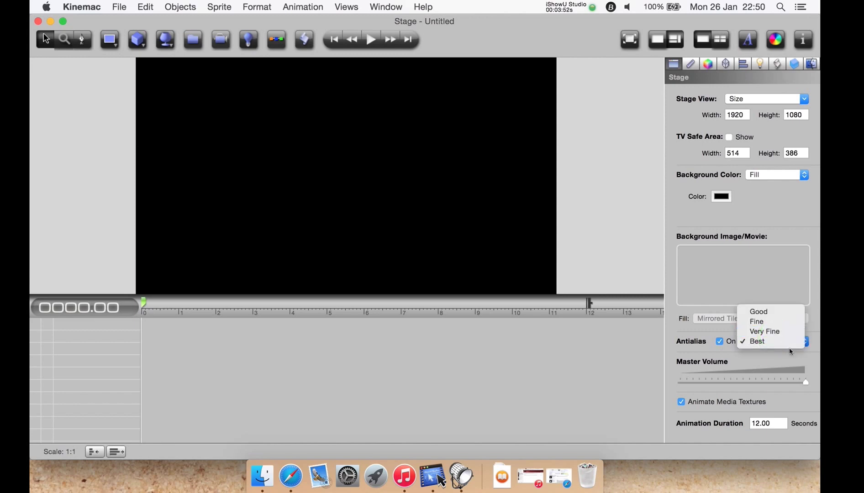
{"action": "left_click", "coordinate": [693, 335]}
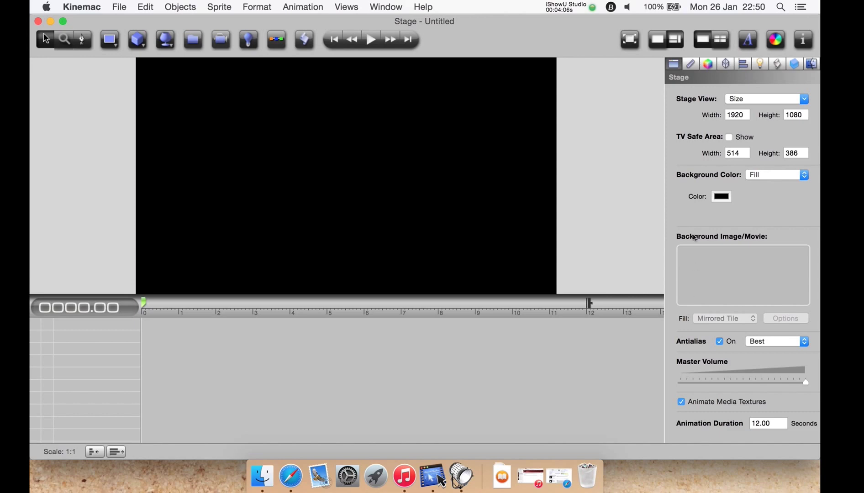
Add a Sphere from the 3D shapes flyout and show its size and Surface/Textures settings
{"action": "left_click", "coordinate": [165, 40]}
{"action": "left_click", "coordinate": [138, 40]}
{"action": "left_click", "coordinate": [160, 67]}
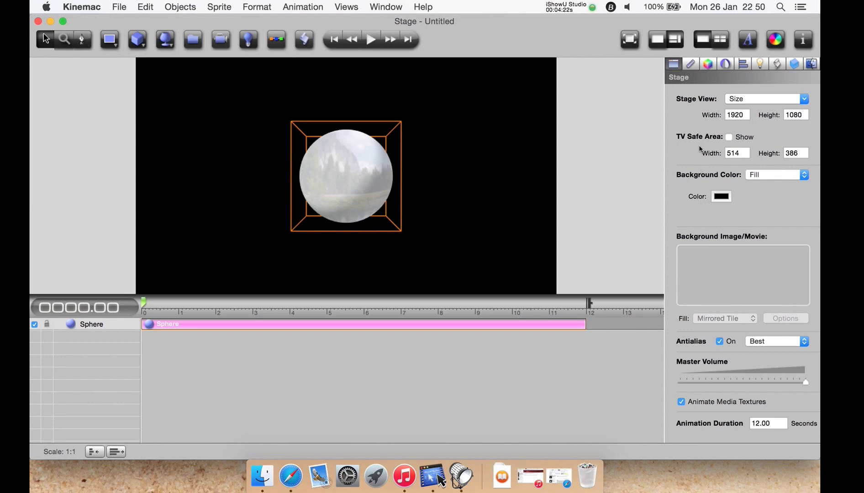
{"action": "left_click", "coordinate": [691, 65]}
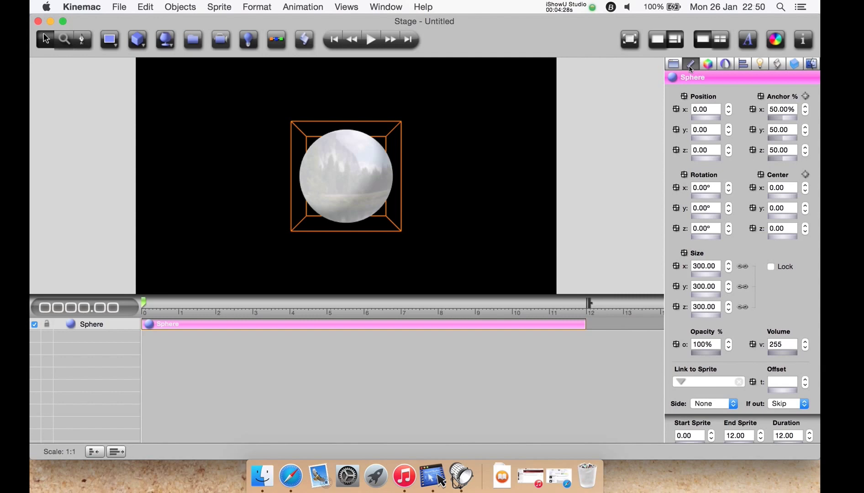
{"action": "left_click", "coordinate": [710, 65]}
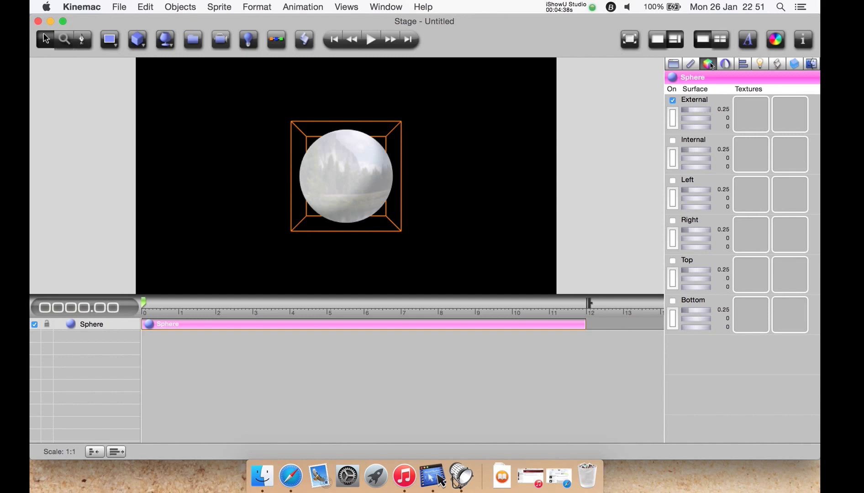
Set the sphere's External surface colour to red in Texture Options, then close them
{"action": "left_click", "coordinate": [744, 122]}
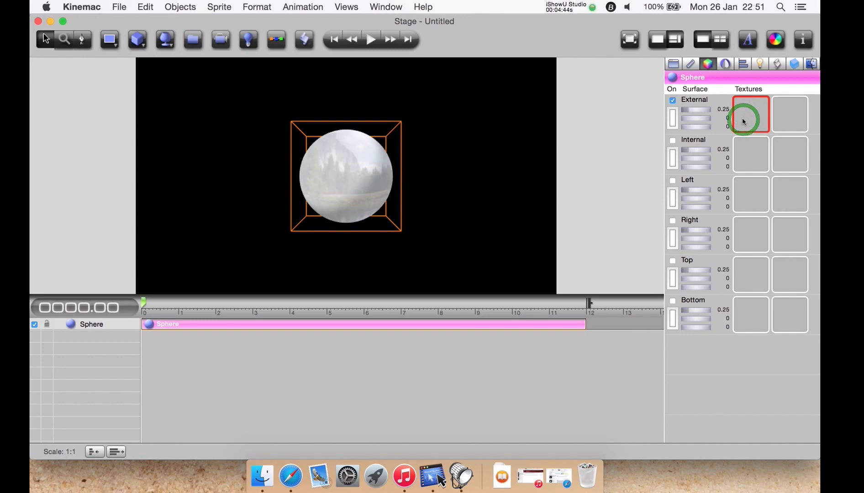
{"action": "left_click", "coordinate": [744, 121]}
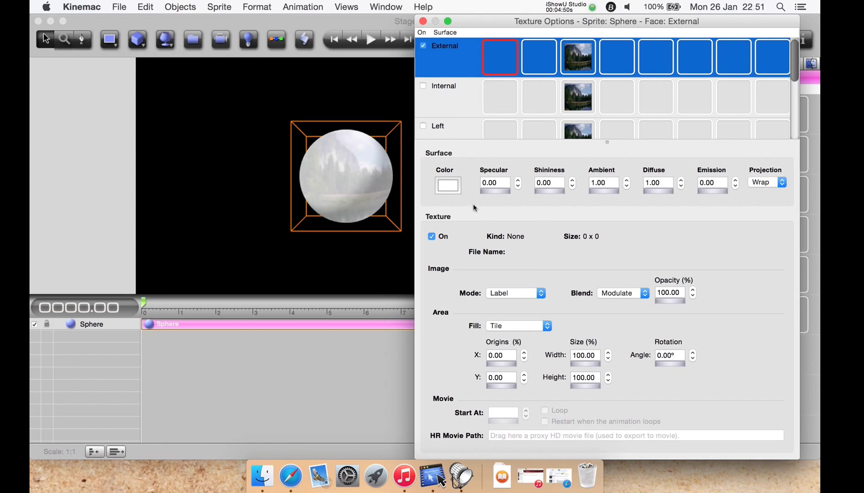
{"action": "left_click", "coordinate": [450, 186]}
{"action": "left_click", "coordinate": [314, 252]}
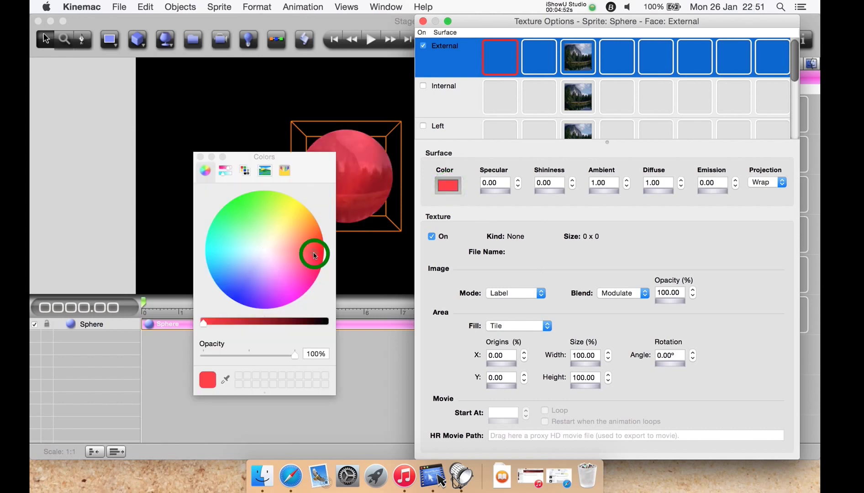
{"action": "left_click", "coordinate": [201, 157]}
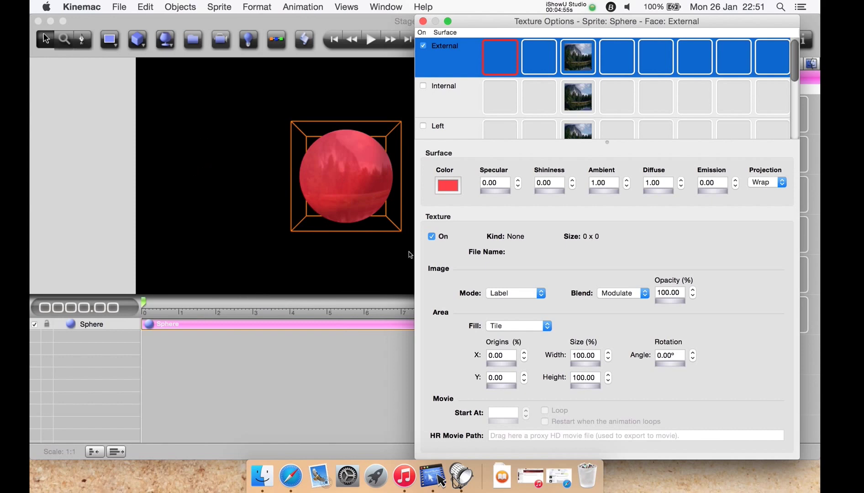
{"action": "left_click", "coordinate": [443, 156]}
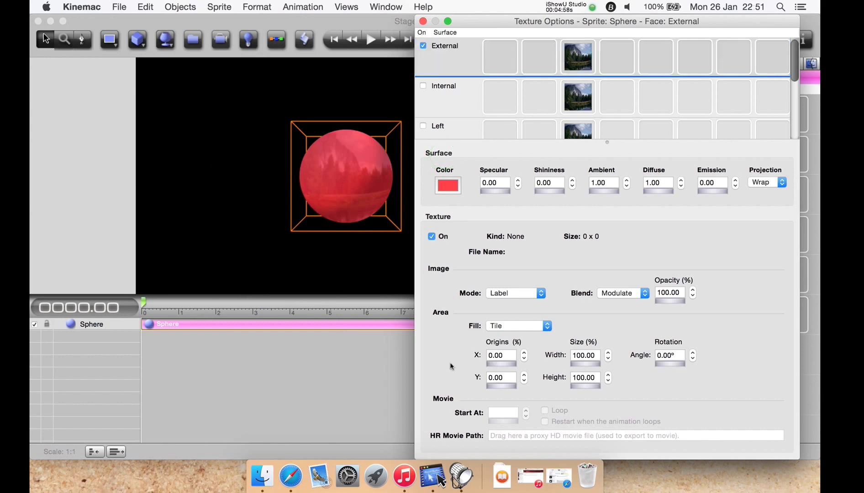
{"action": "left_click", "coordinate": [422, 22]}
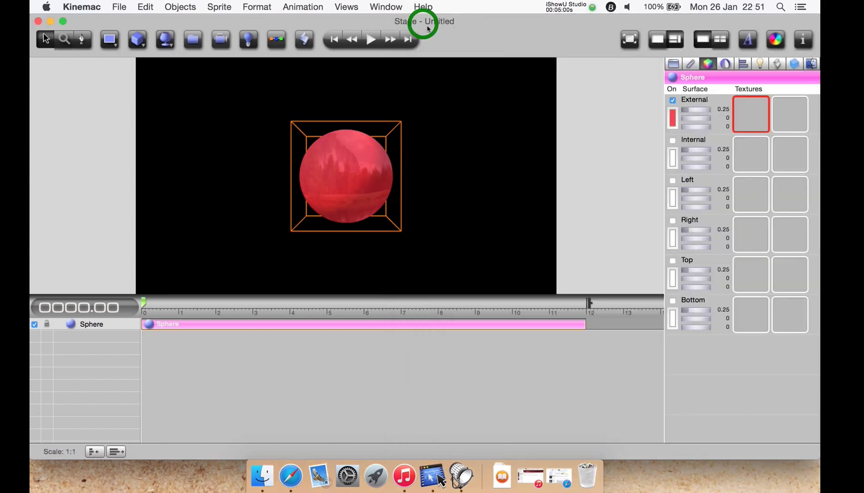
Show the Sphere's geometry angle parameters, then its alignment and anchor options
{"action": "left_click", "coordinate": [725, 64]}
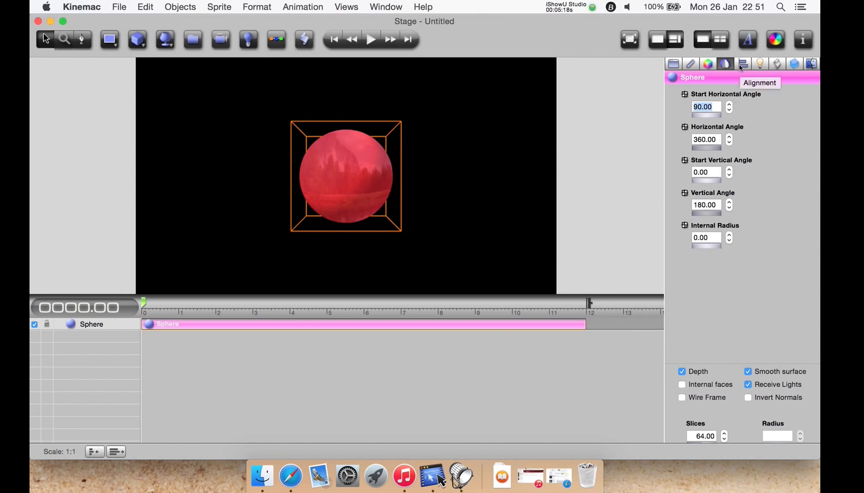
{"action": "left_click", "coordinate": [743, 65]}
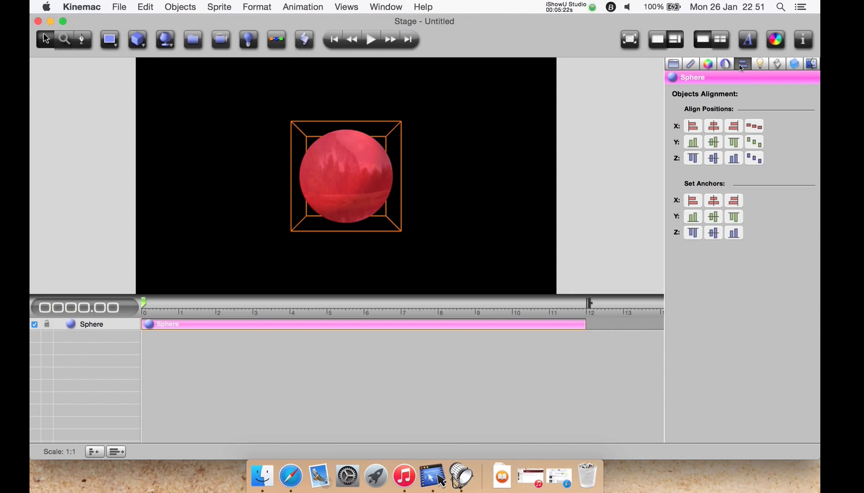
Inspect static light 1 in the Static Lights tab, keeping its type as Bulb
{"action": "left_click", "coordinate": [760, 65]}
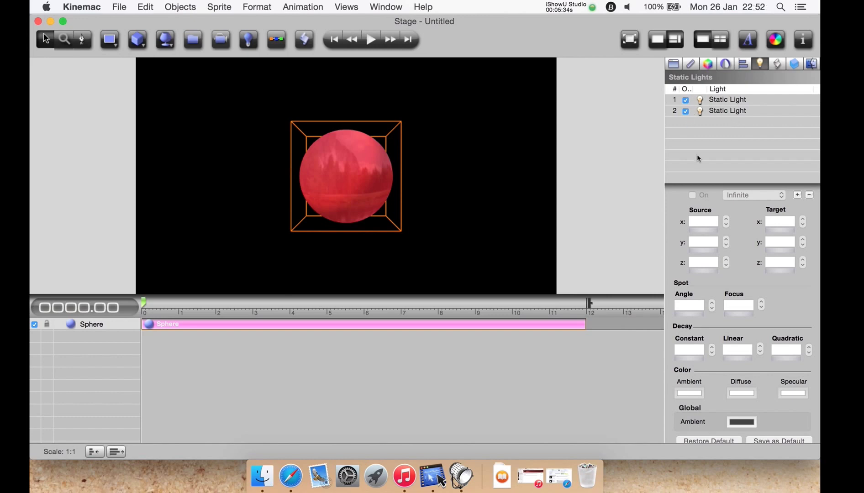
{"action": "left_click", "coordinate": [720, 101]}
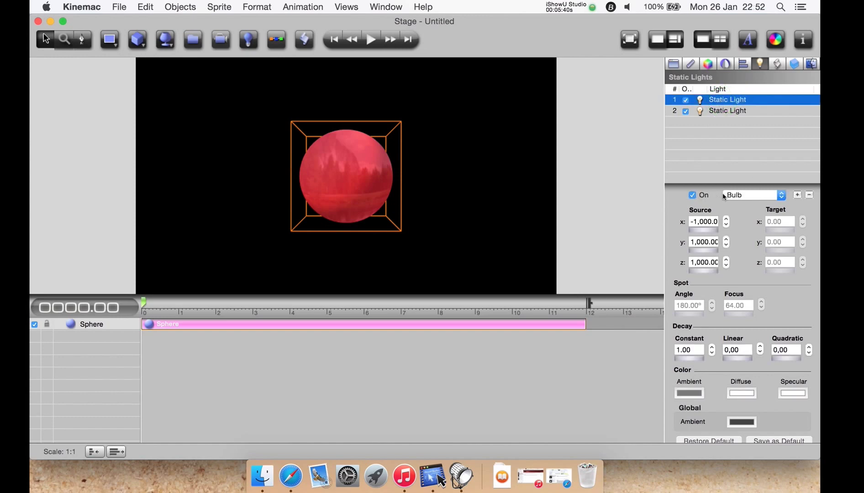
{"action": "left_click", "coordinate": [743, 194]}
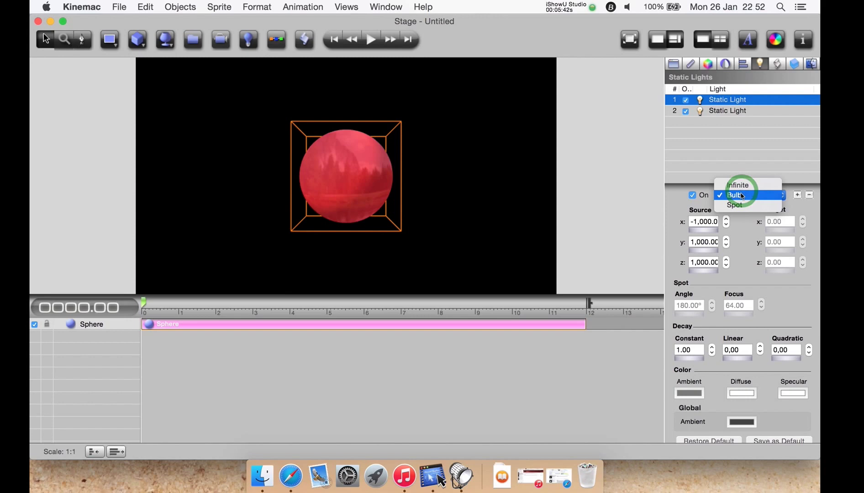
{"action": "left_click", "coordinate": [745, 222]}
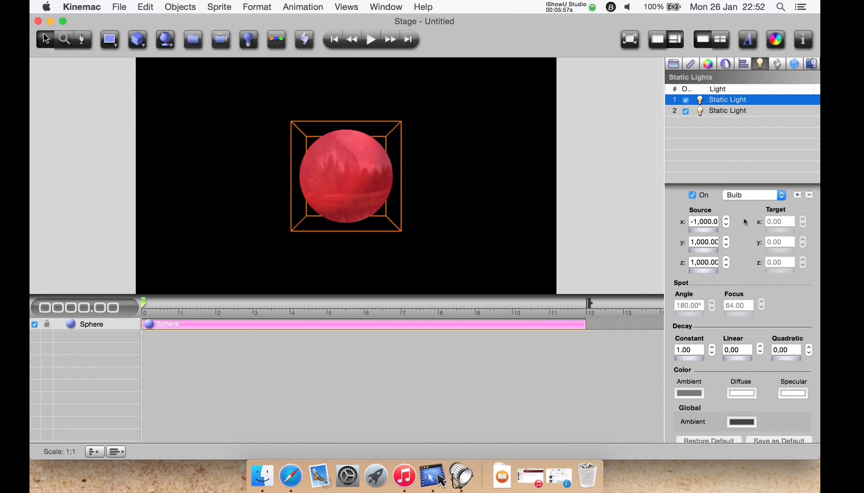
Leave the sphere's action trigger on None and open the Sprite Library showing Kinemac Spin Logo
{"action": "left_click", "coordinate": [775, 69]}
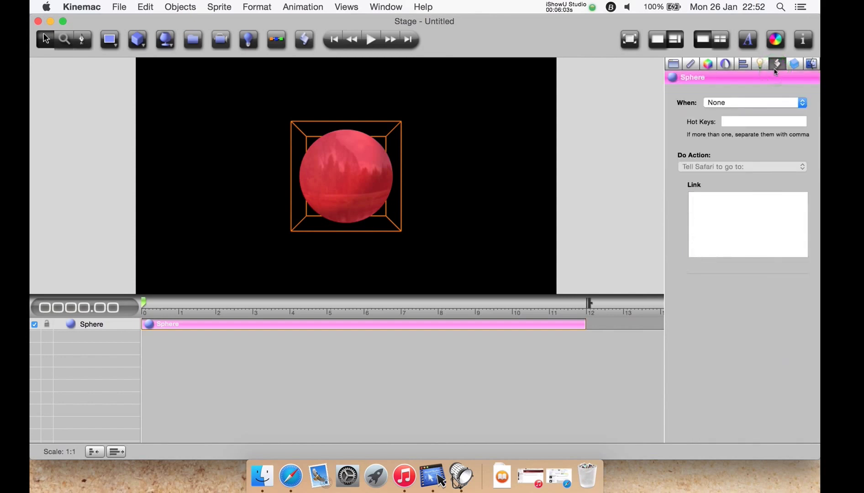
{"action": "left_click", "coordinate": [756, 102]}
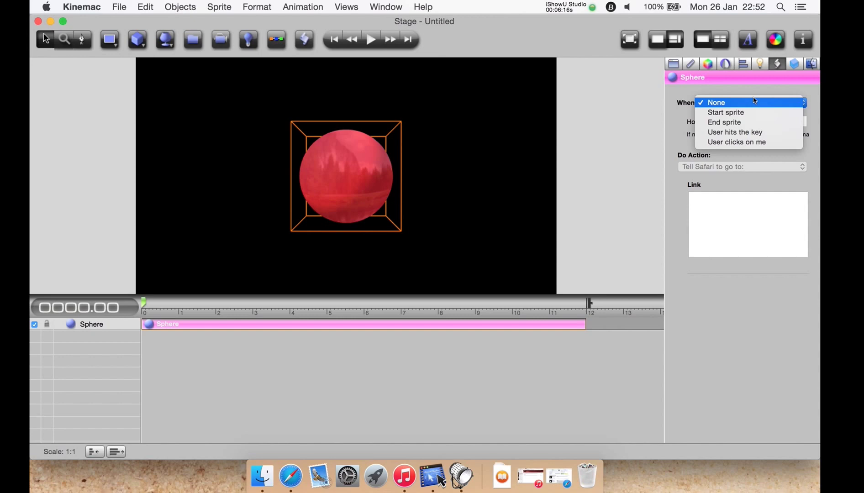
{"action": "left_click", "coordinate": [750, 88]}
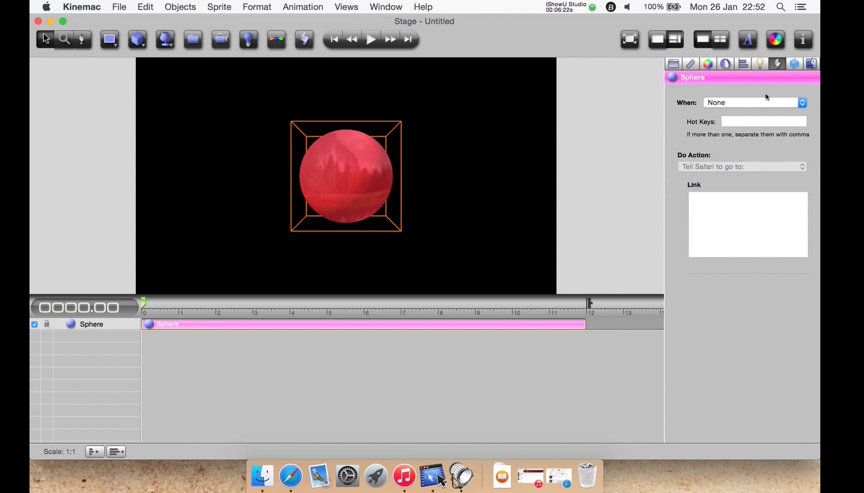
{"action": "left_click", "coordinate": [795, 64]}
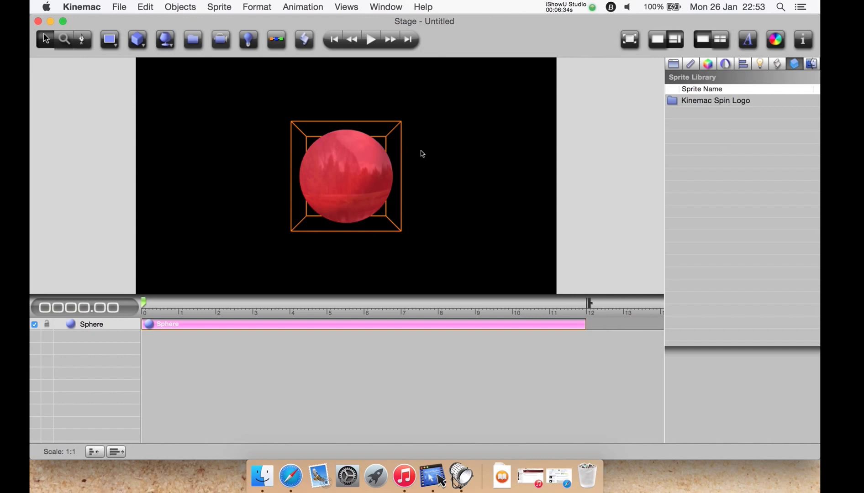
Browse the home folder in the File Browser, then return to the Stage settings
{"action": "left_click", "coordinate": [812, 66]}
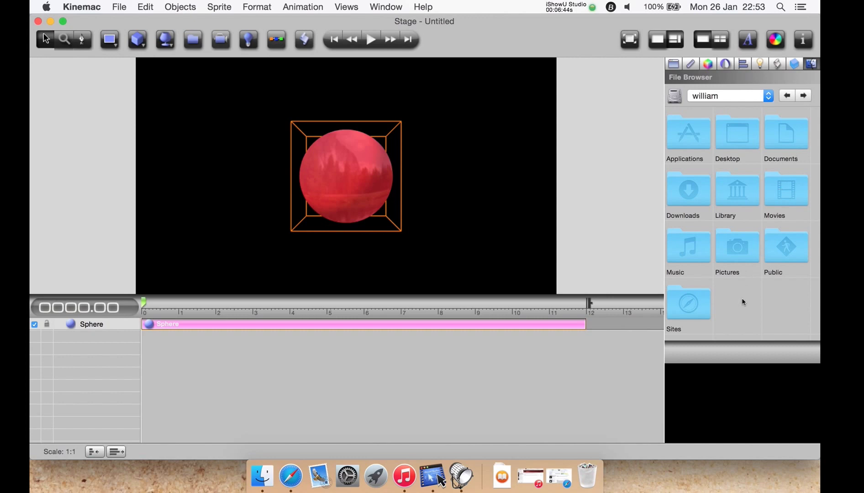
{"action": "left_click", "coordinate": [679, 63]}
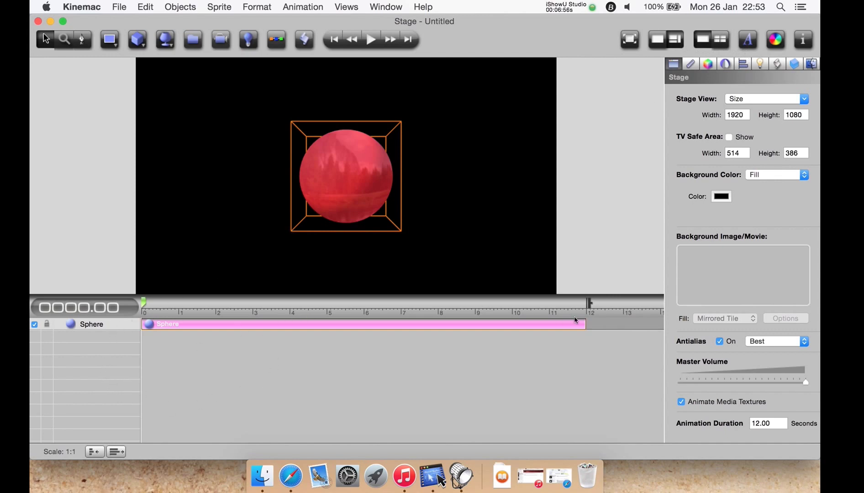
Shorten the Sphere's time bar to 5.60 seconds and shift it to start near 4.5 seconds
{"action": "left_click_drag", "start_coordinate": [584, 324], "coordinate": [348, 327]}
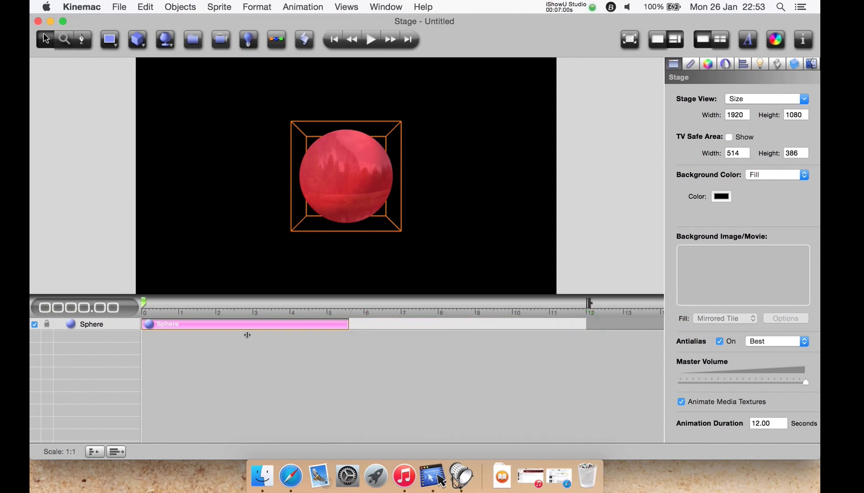
{"action": "left_click", "coordinate": [190, 324]}
{"action": "left_click_drag", "start_coordinate": [191, 324], "coordinate": [356, 316]}
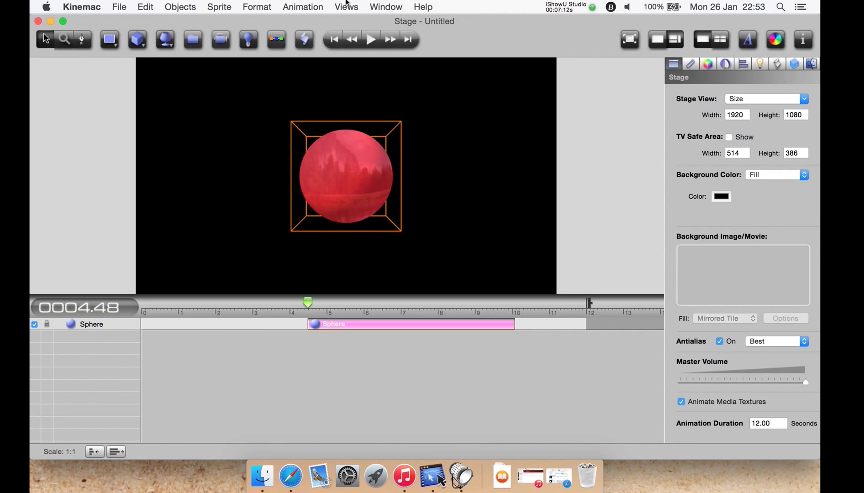
Browse the Window, Views, Animation, Sprite, Objects and File menus
{"action": "left_click", "coordinate": [394, 6]}
{"action": "mouse_move", "coordinate": [358, 3]}
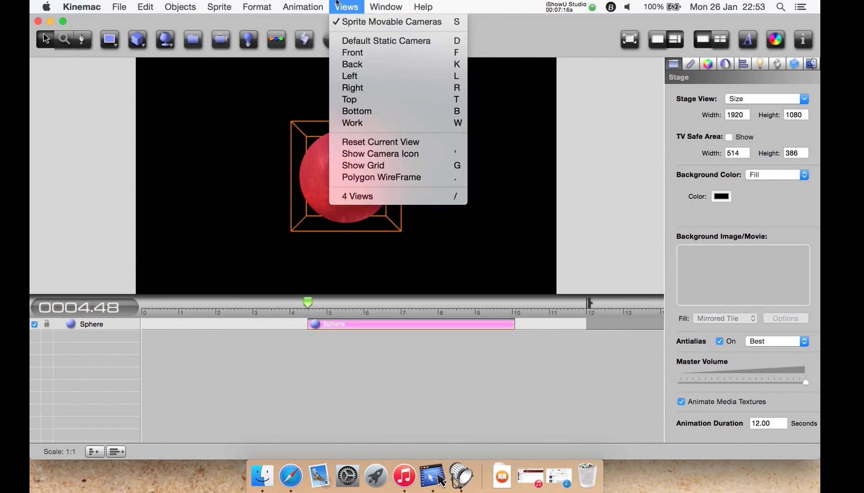
{"action": "mouse_move", "coordinate": [306, 2]}
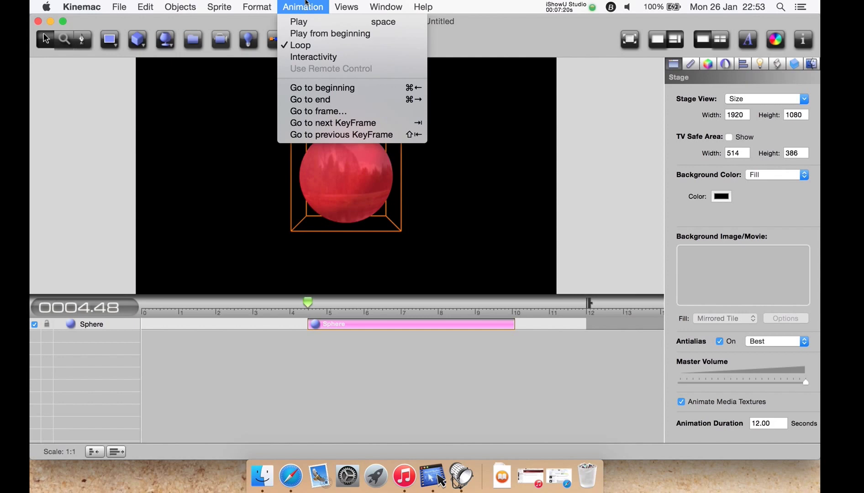
{"action": "mouse_move", "coordinate": [258, 3]}
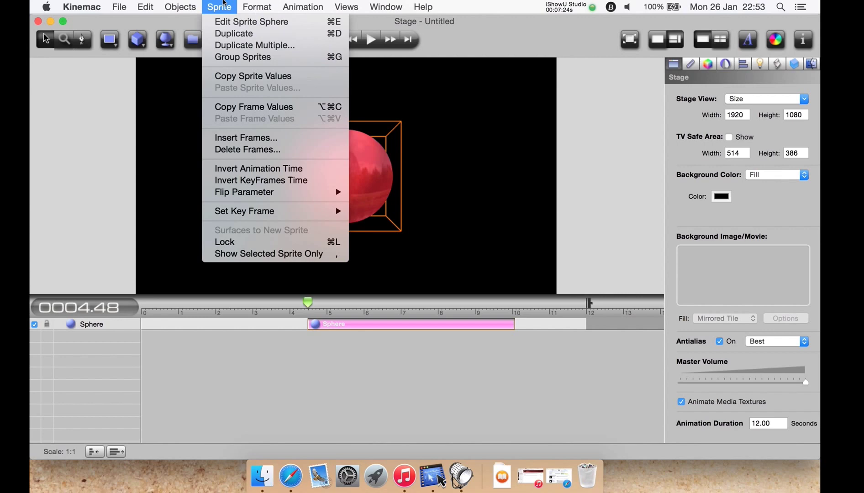
{"action": "mouse_move", "coordinate": [197, 3]}
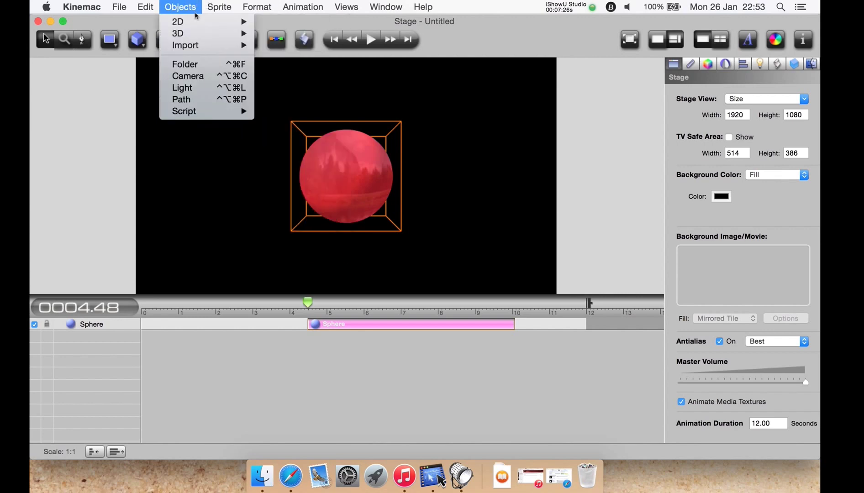
{"action": "left_click", "coordinate": [185, 3]}
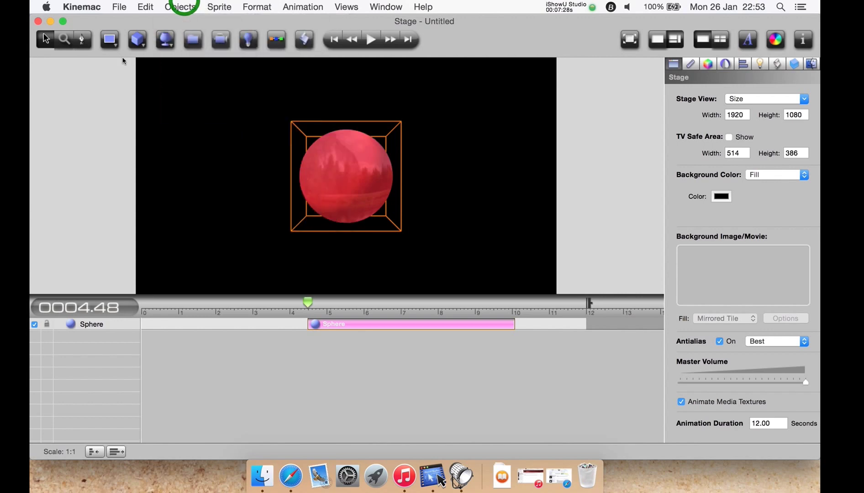
{"action": "left_click", "coordinate": [109, 6]}
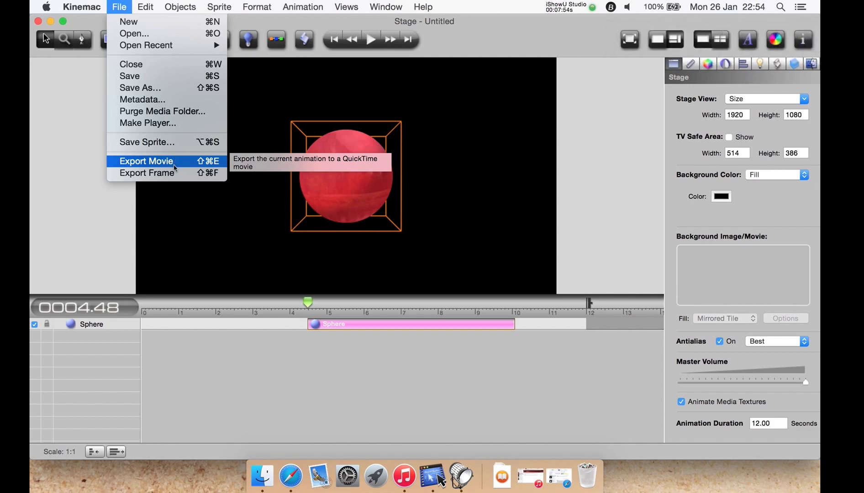
Open Kinemac Preferences, review the Save and General tabs, and apply them
{"action": "mouse_move", "coordinate": [82, 7]}
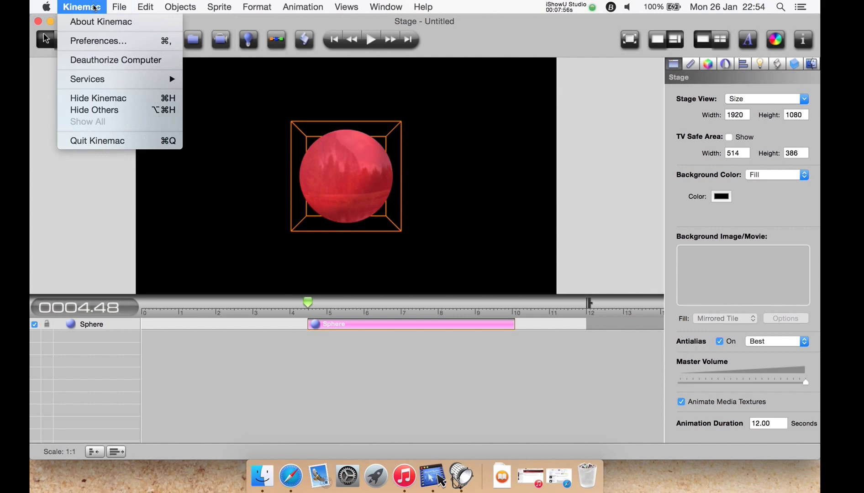
{"action": "left_click", "coordinate": [97, 40]}
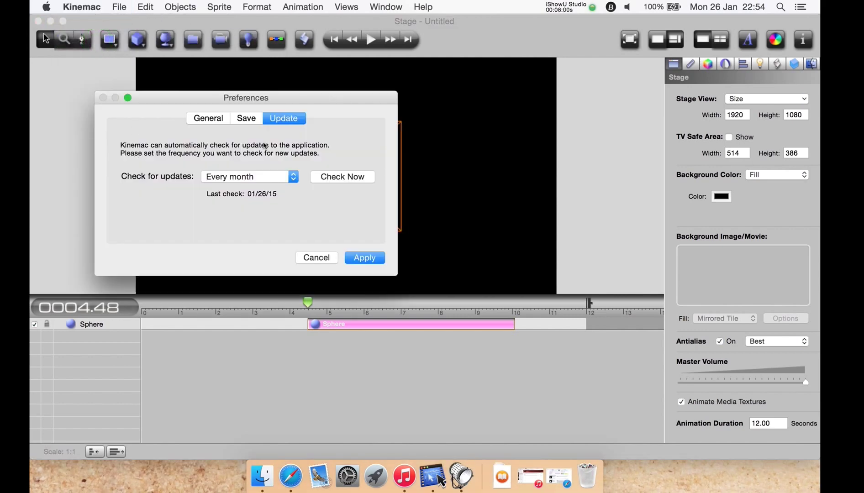
{"action": "left_click", "coordinate": [250, 117]}
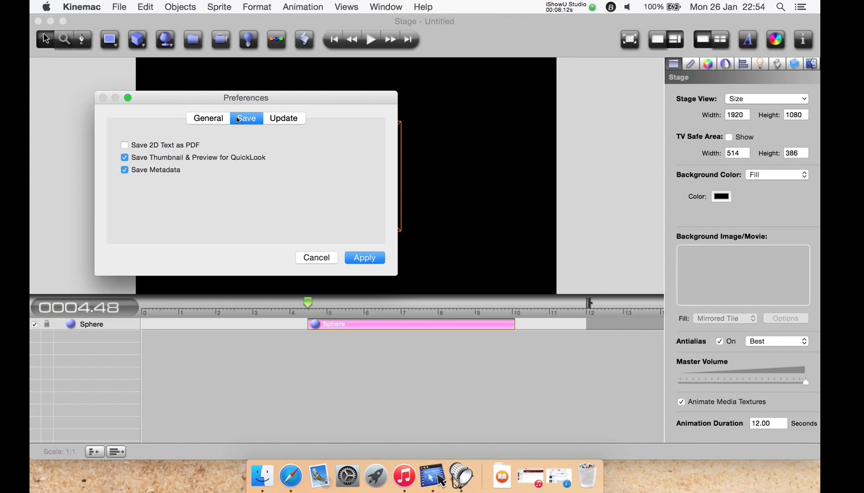
{"action": "left_click", "coordinate": [217, 120]}
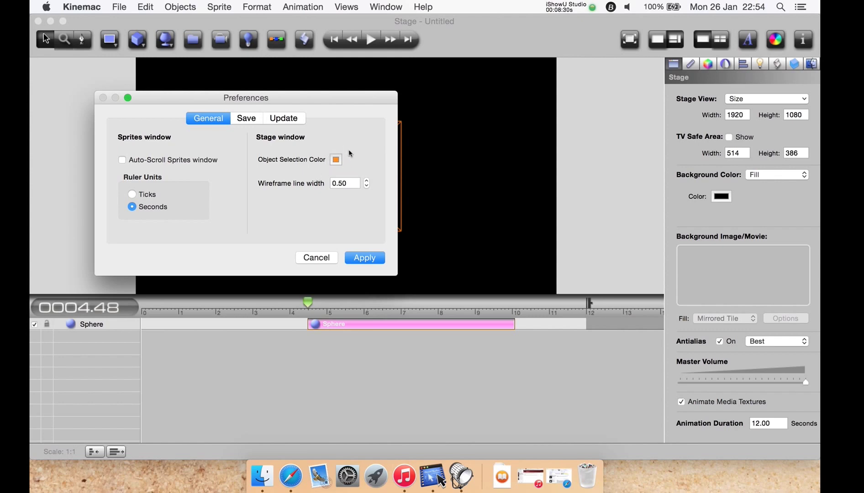
{"action": "left_click", "coordinate": [359, 257]}
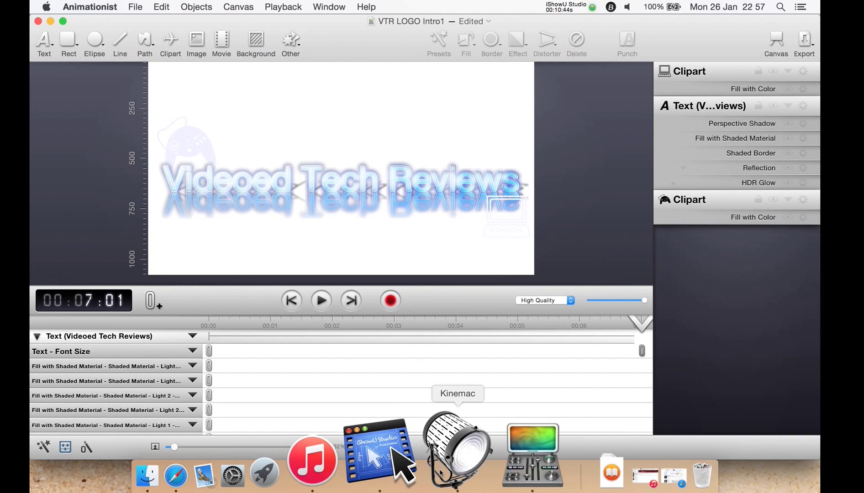
Switch back to Kinemac from the Dock to show the red sphere project
{"action": "left_click", "coordinate": [446, 473]}
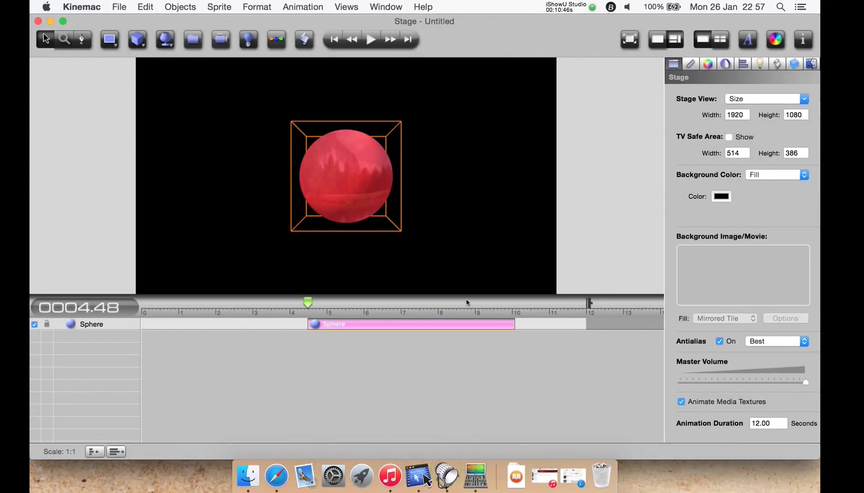